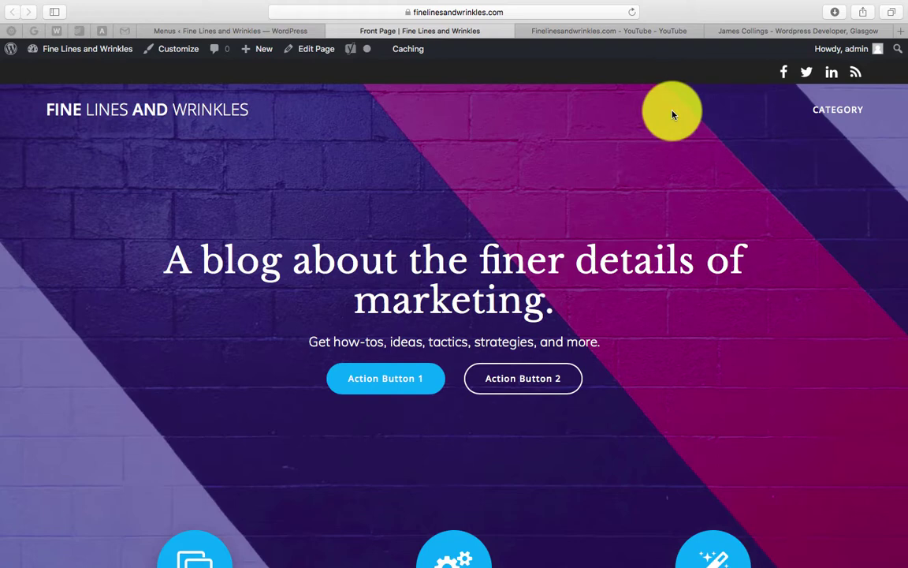
Step: Go back to the WordPress menu editor and expand the list of categories available for the menu
left_click(260, 30)
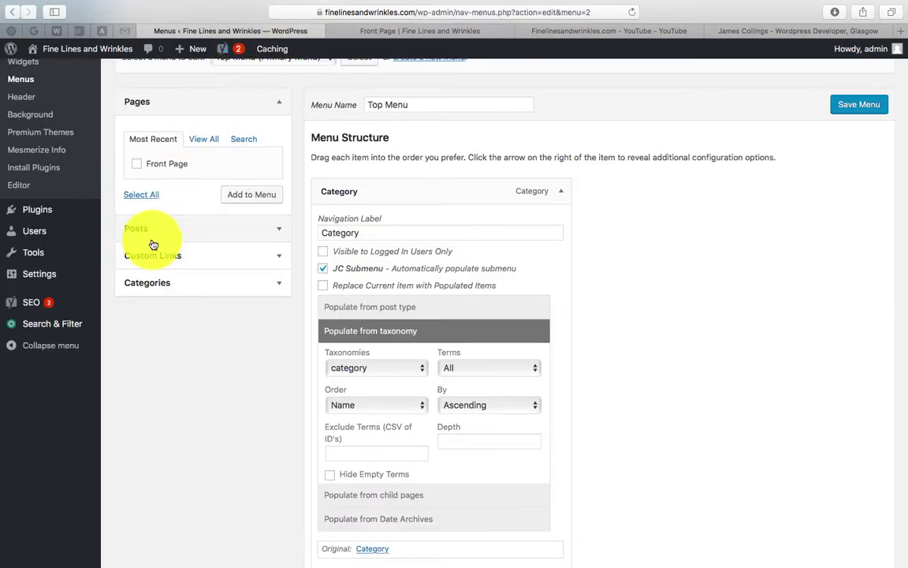
scroll(77, 239, "up", 3)
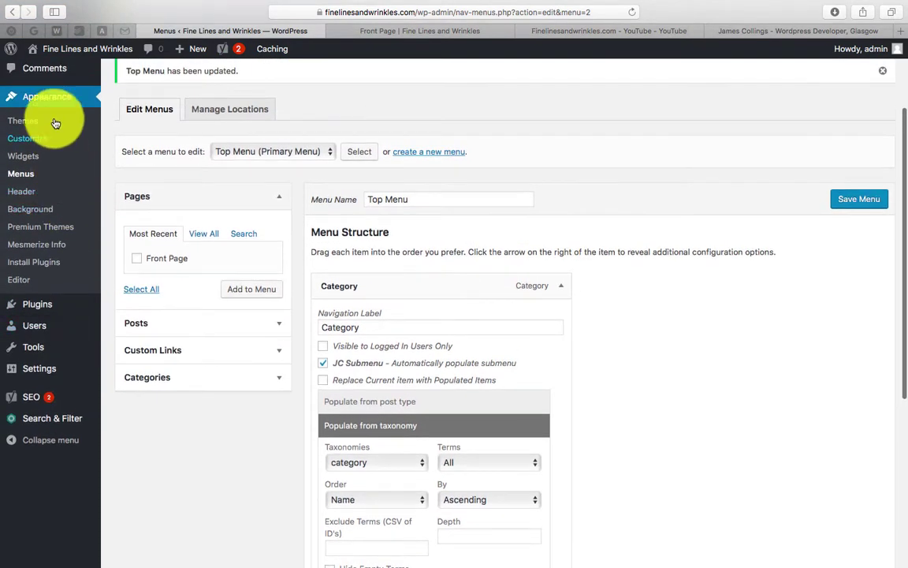
left_click(286, 380)
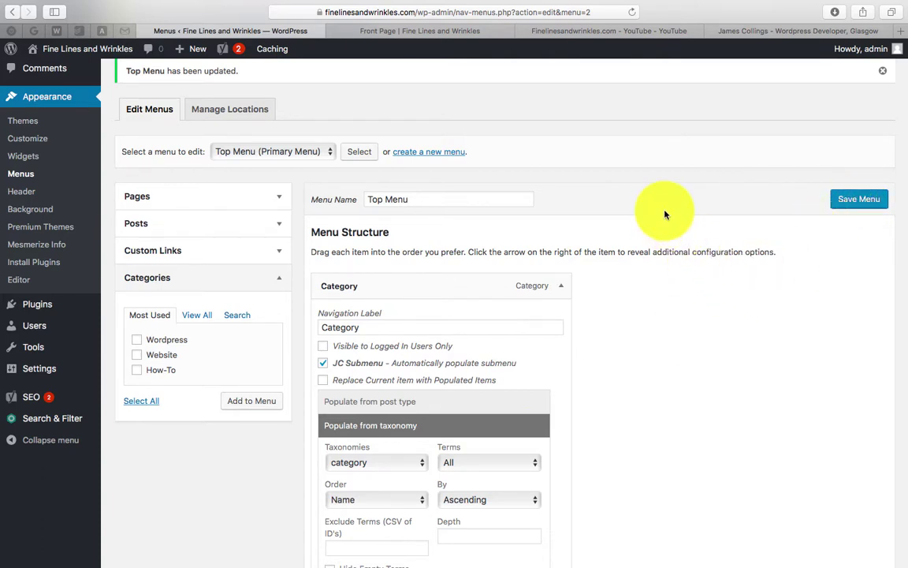
Step: Search the new-plugin directory for "jc submenu"
mouse_move(61, 306)
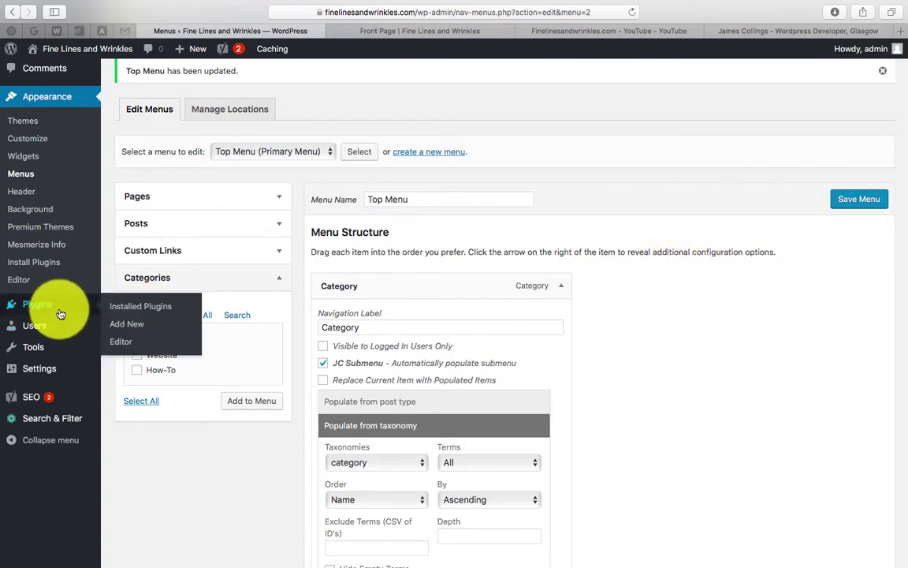
left_click(122, 326)
left_click(540, 195)
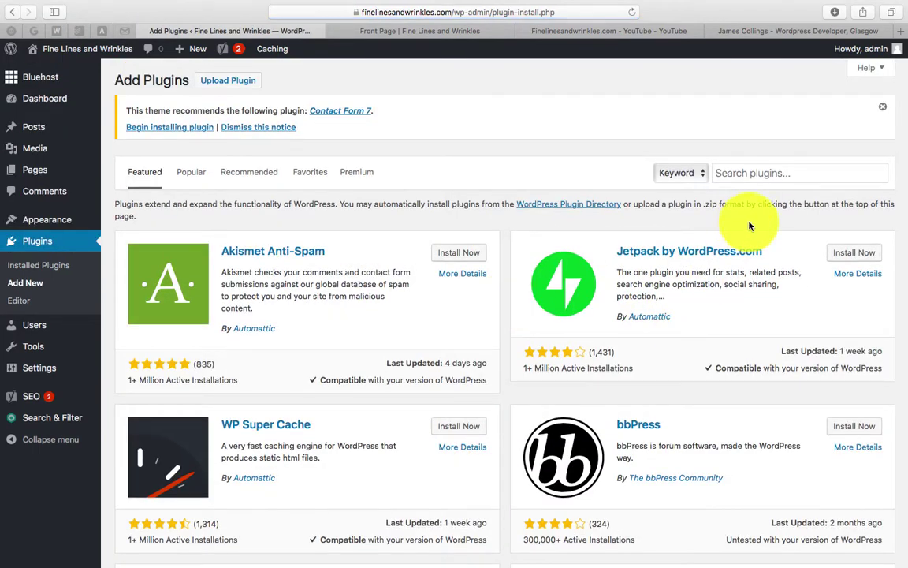
left_click(760, 175)
type("JC SUB")
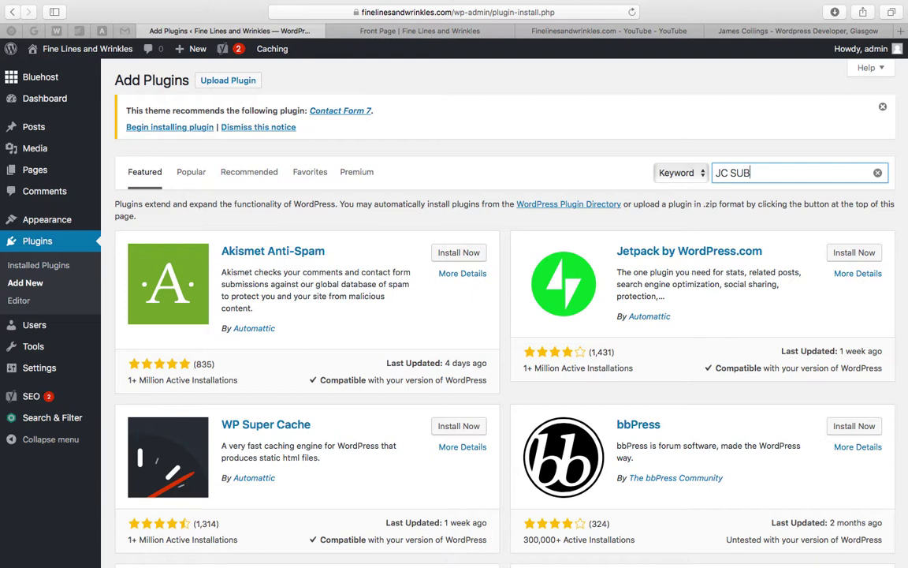
type("ENU")
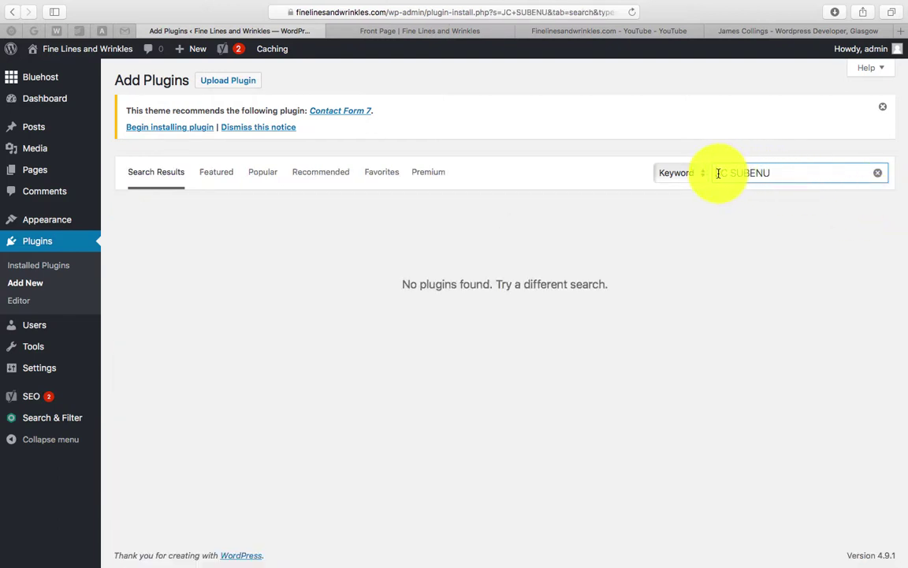
left_click_drag(718, 173, 841, 172)
type("jc submen")
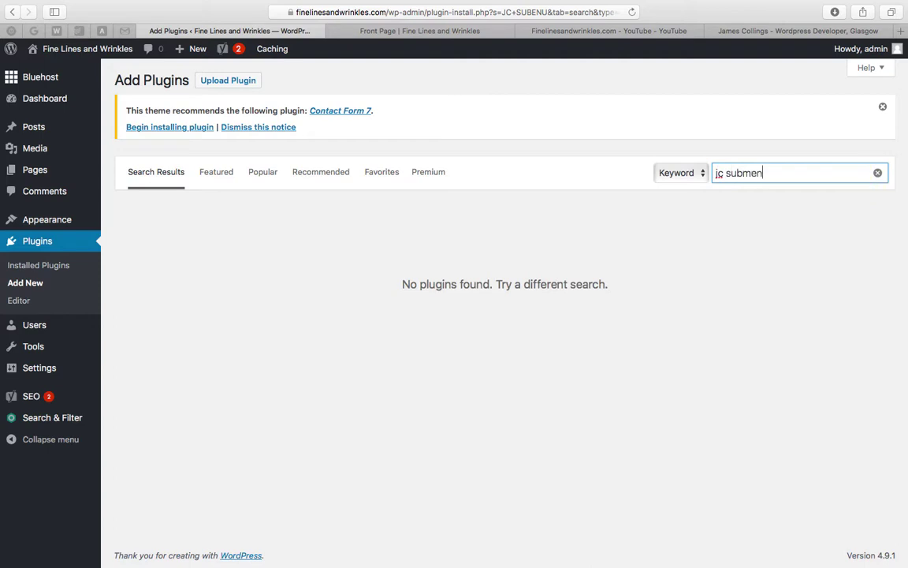
type("u")
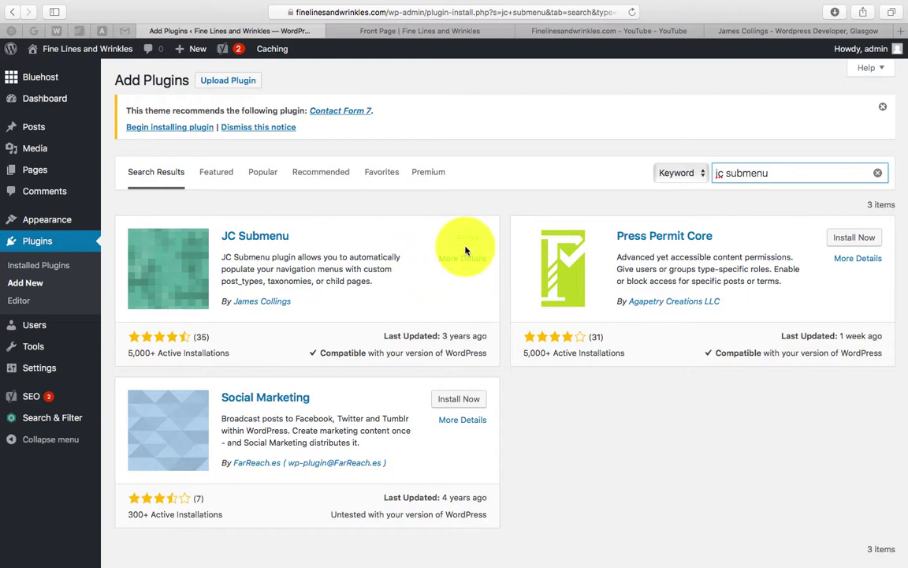
Step: Create a new navigation menu named "JC Menu"
mouse_move(64, 225)
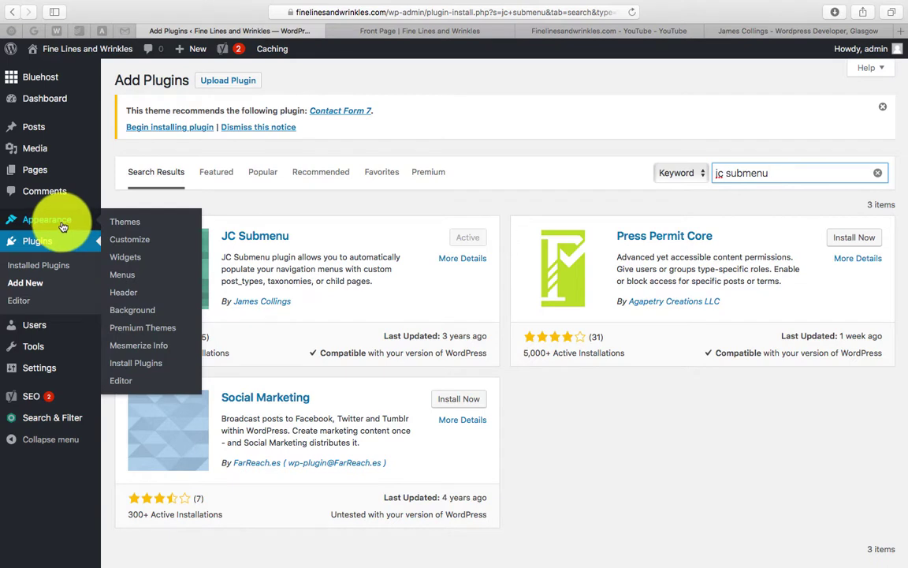
left_click(119, 273)
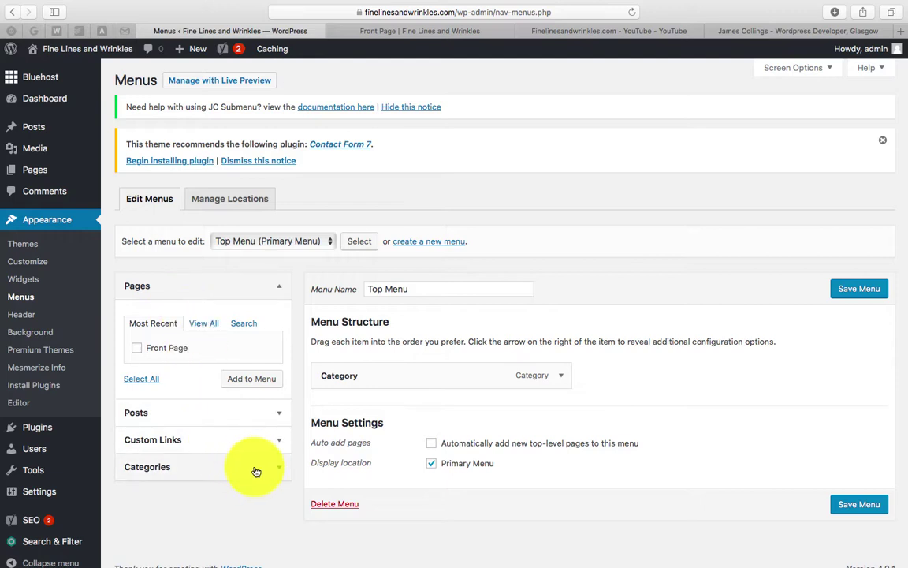
scroll(265, 472, "down", 1)
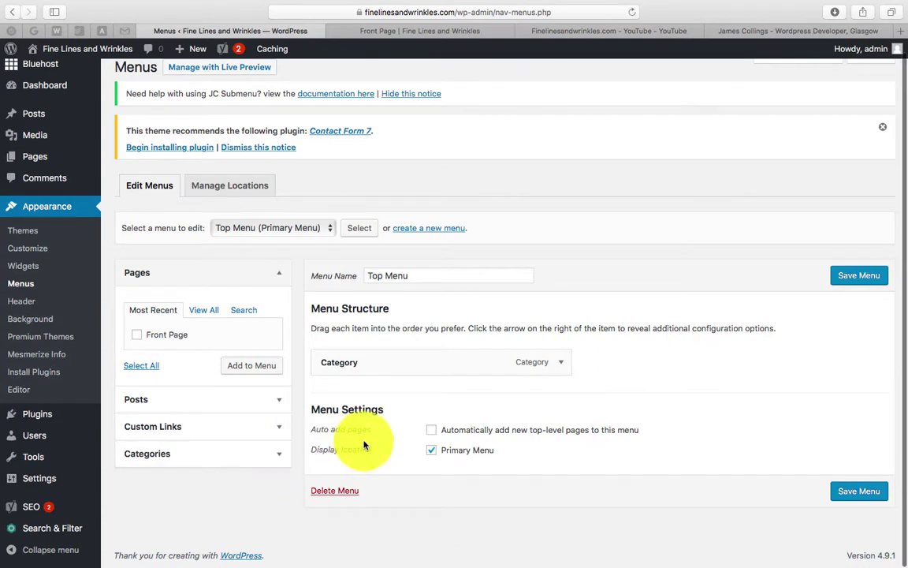
left_click(427, 230)
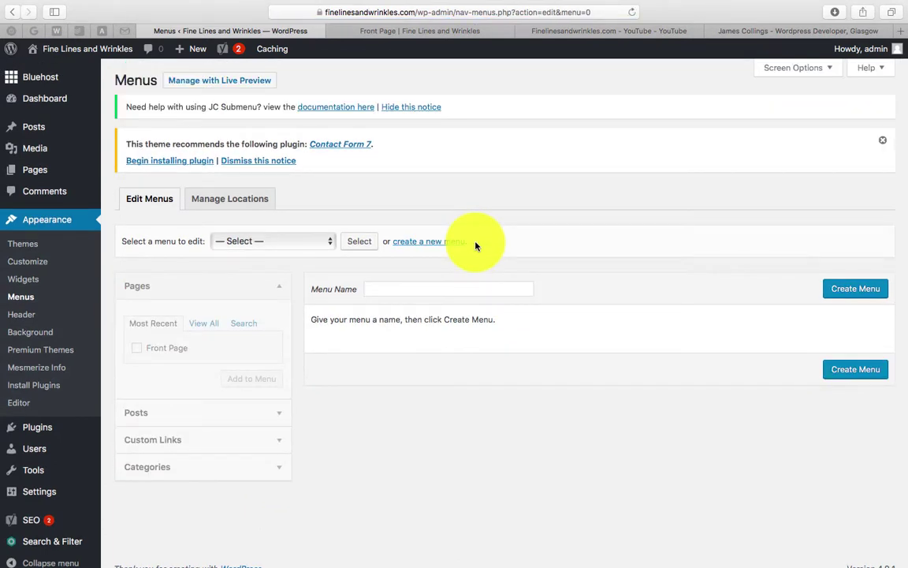
left_click(459, 290)
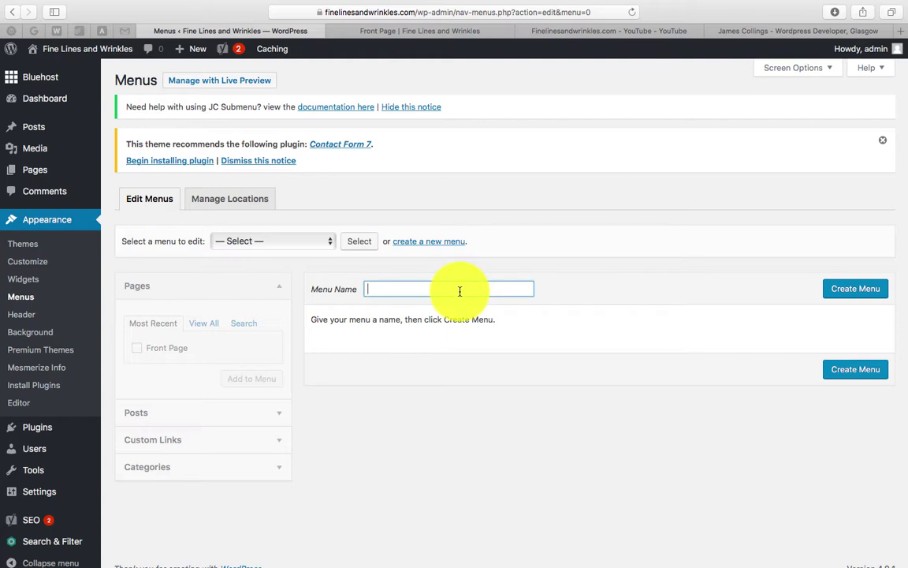
type("JC Menu")
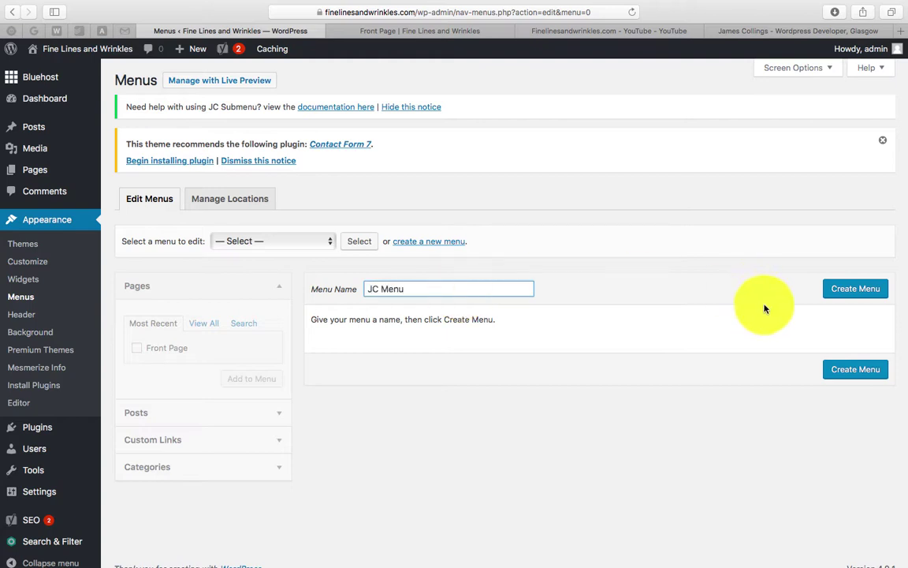
left_click(859, 288)
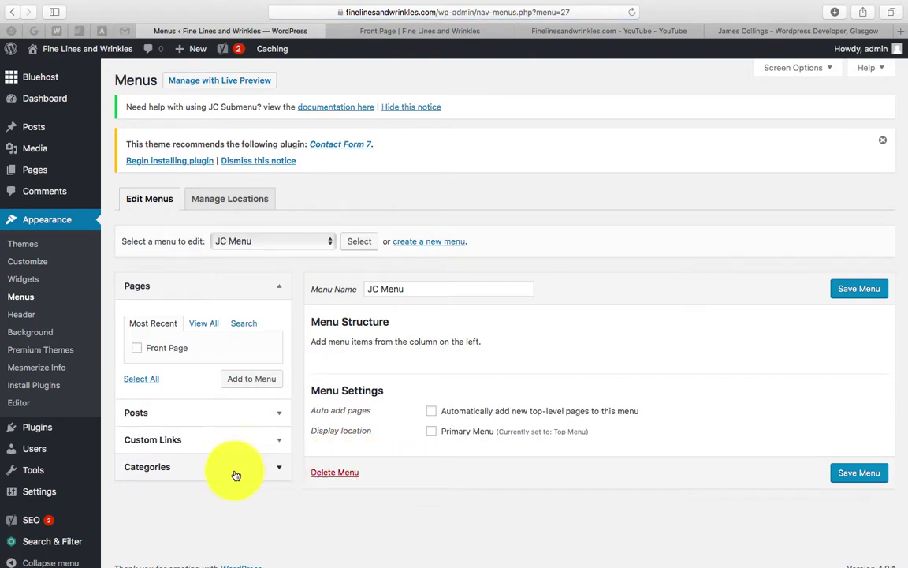
Step: Add the parent categories Category, Channel, Tool and Vertical to JC Menu from the full category list
left_click(243, 471)
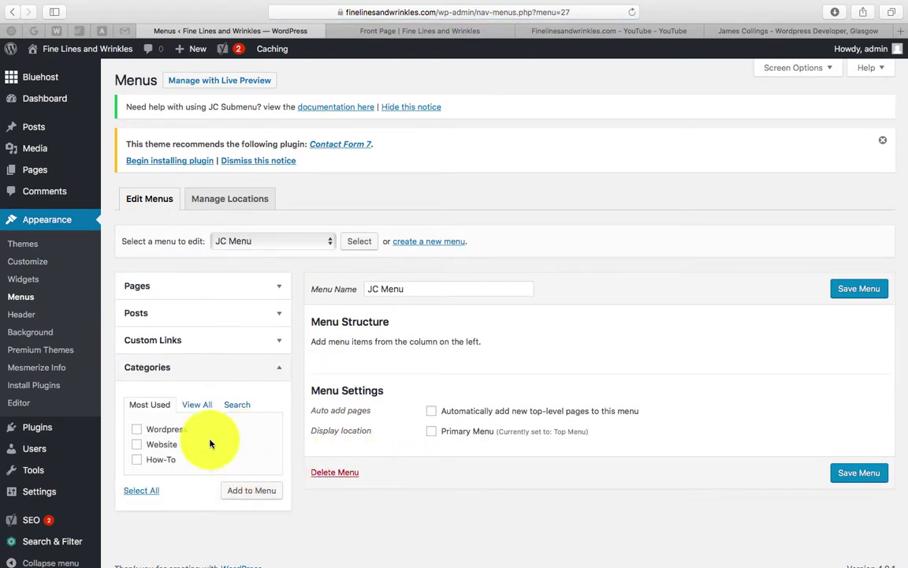
left_click(199, 406)
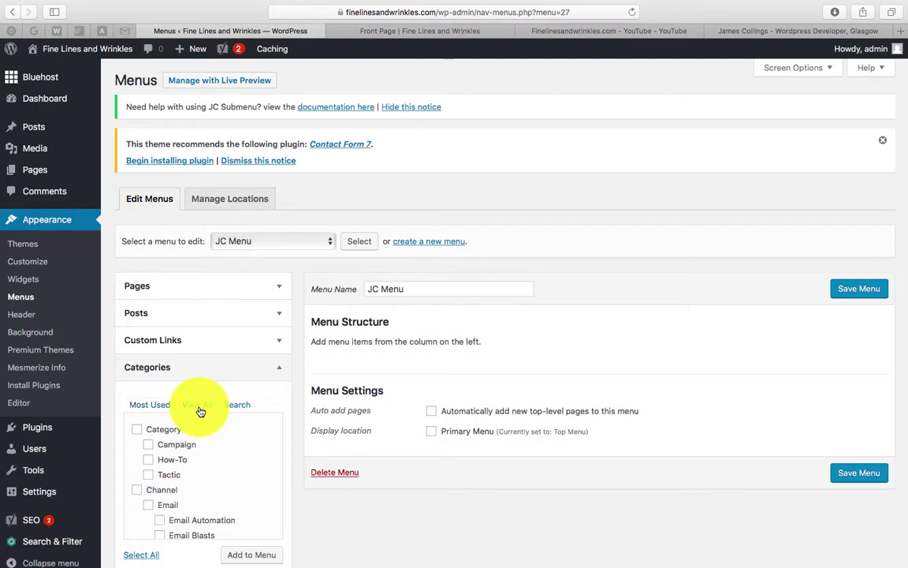
scroll(213, 462, "down", 2)
scroll(211, 463, "up", 2)
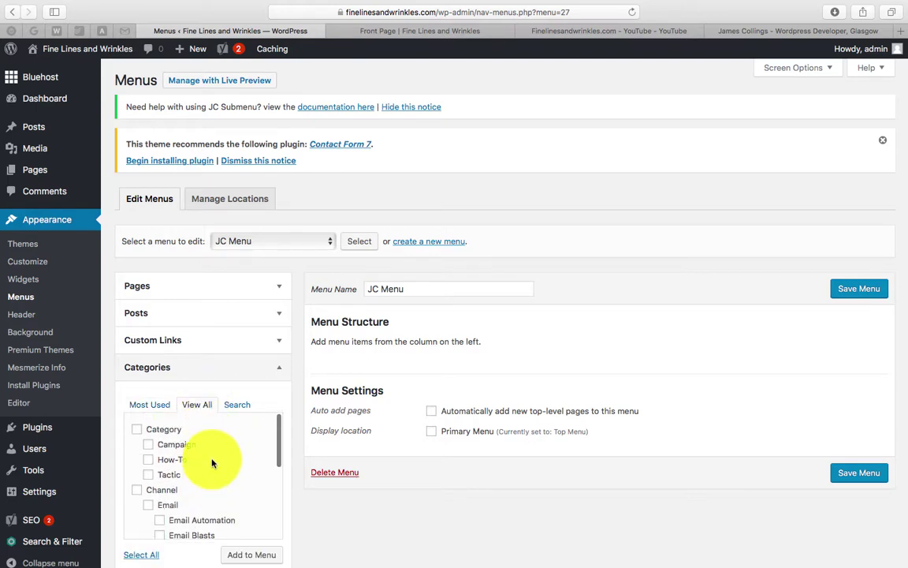
left_click(137, 429)
left_click(137, 490)
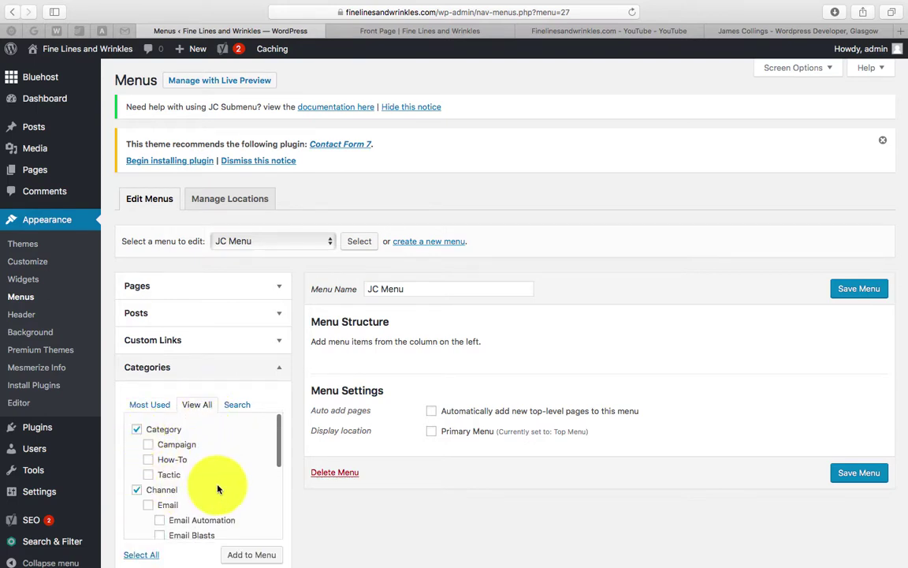
scroll(217, 484, "down", 3)
scroll(174, 493, "down", 1)
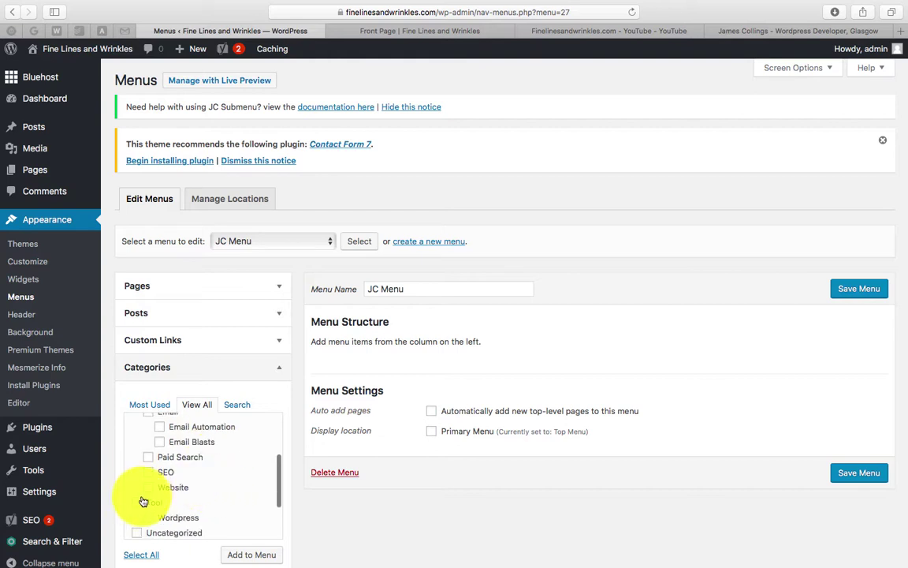
left_click(137, 498)
scroll(198, 501, "down", 3)
scroll(217, 492, "down", 1)
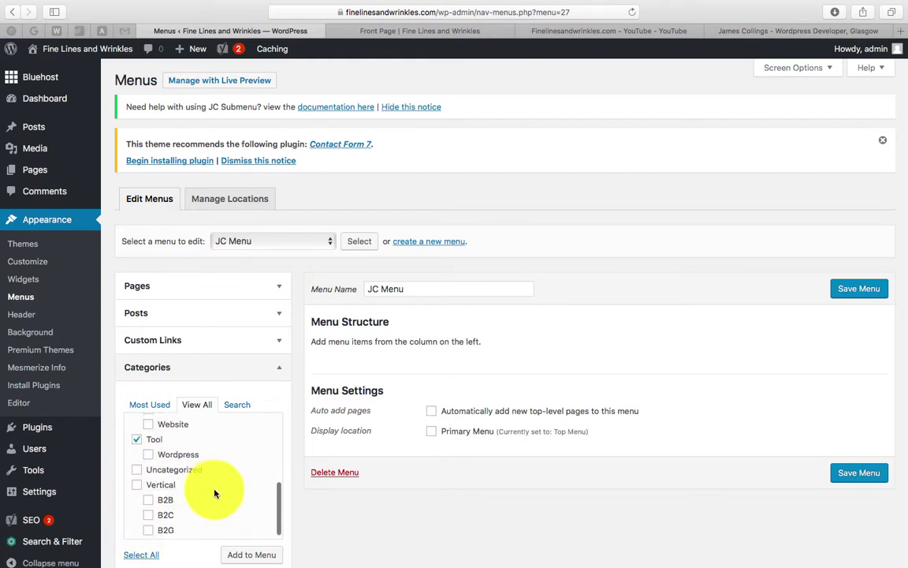
left_click(138, 481)
left_click(252, 556)
Step: Enable JC Submenu automatic population on the Category menu item and have it populate from taxonomy
scroll(252, 556, "down", 1)
scroll(253, 555, "down", 1)
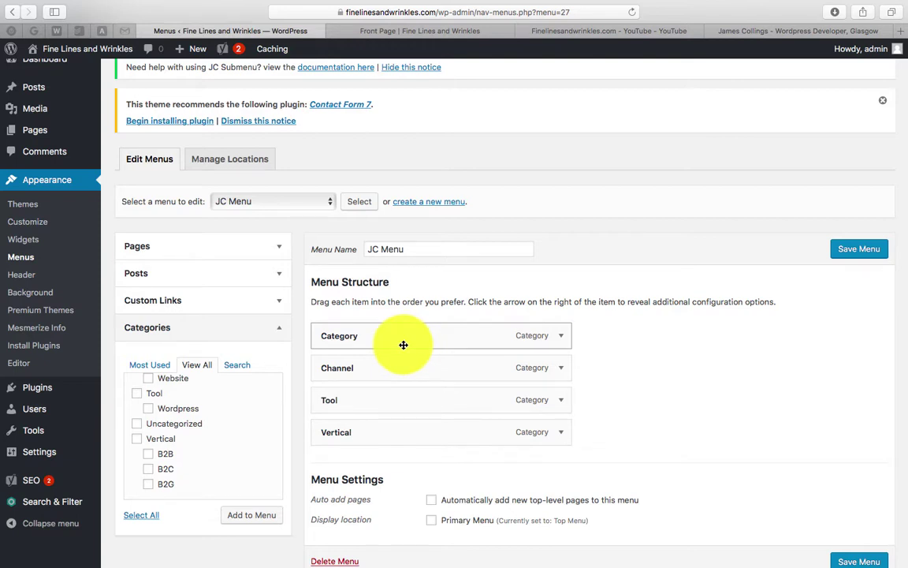
mouse_move(402, 344)
left_mouse_down()
mouse_move(402, 372)
mouse_move(399, 326)
left_mouse_up()
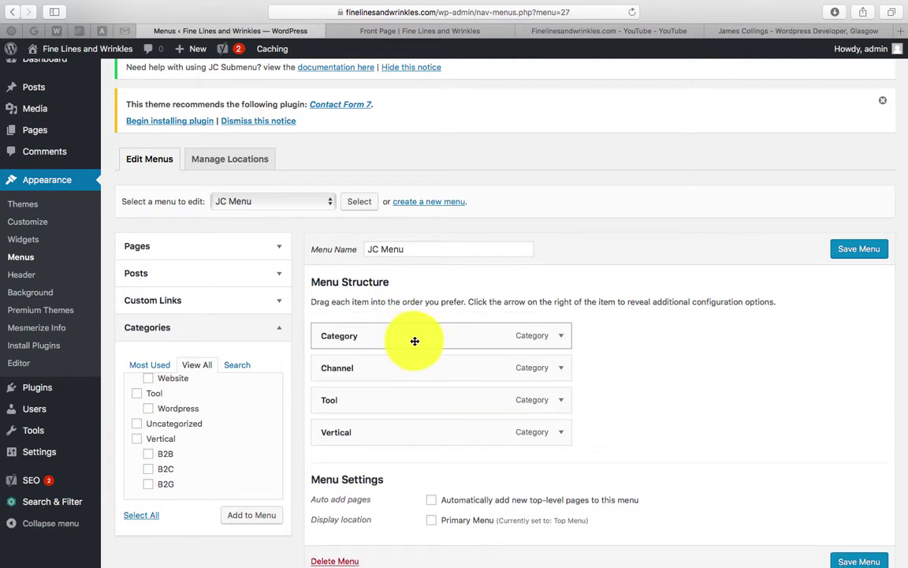
left_click(561, 339)
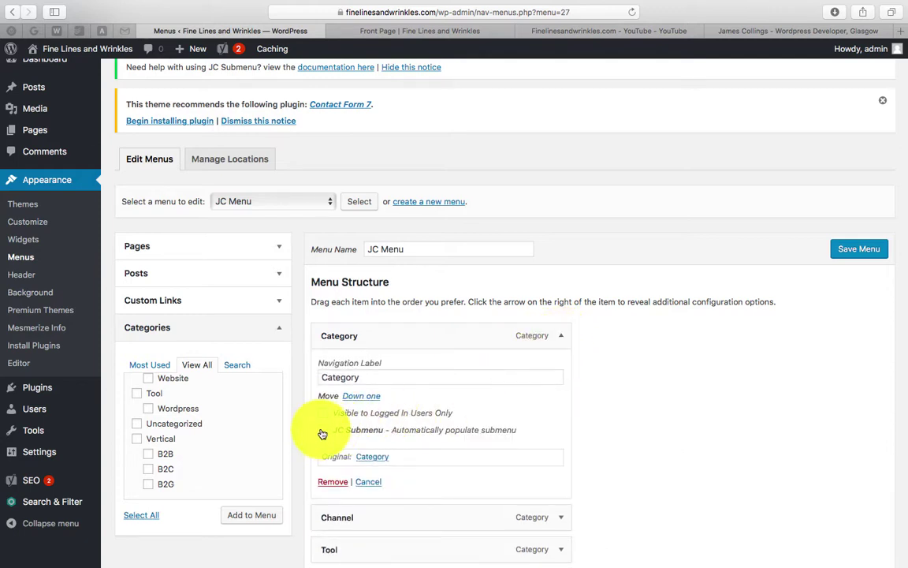
left_click(322, 430)
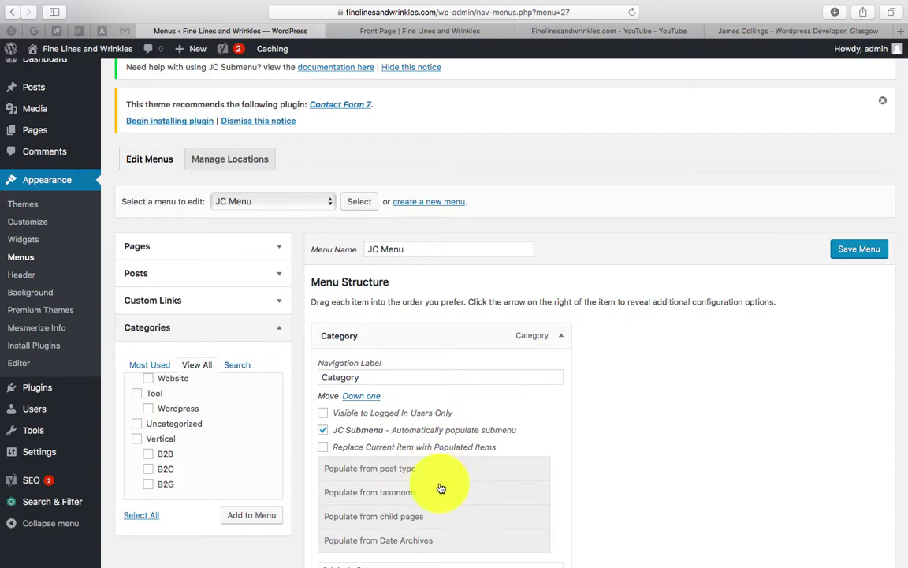
left_click(402, 499)
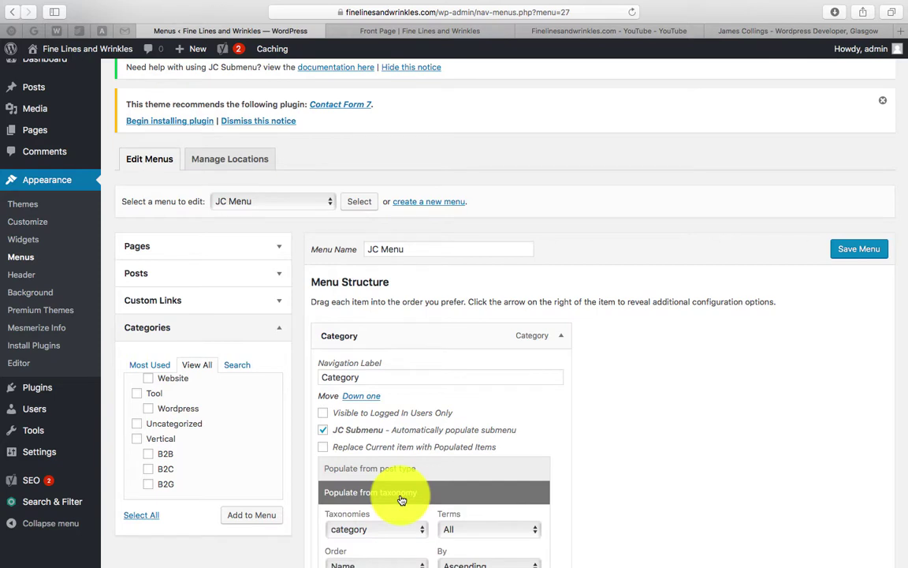
scroll(402, 504, "down", 3)
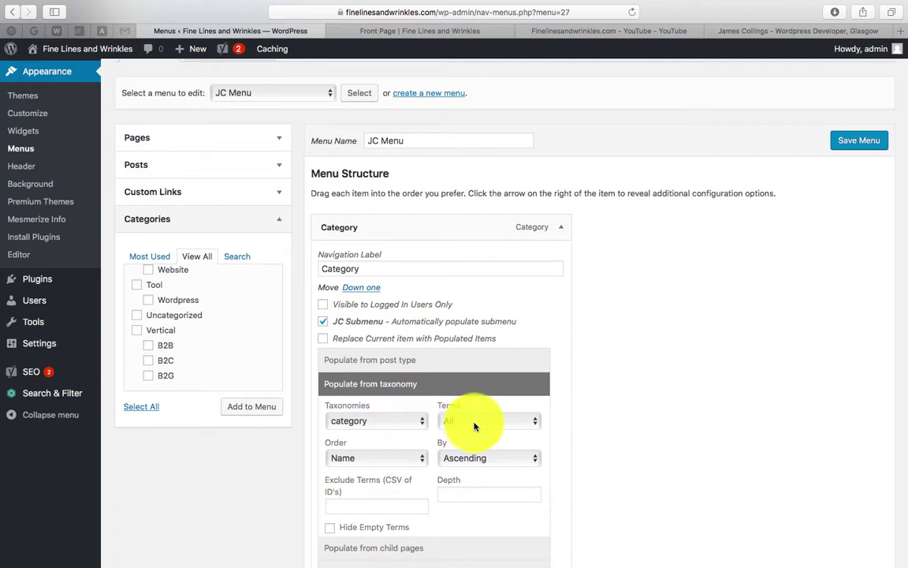
Step: Set the Category item's taxonomy terms to Category and collapse the item's settings
double_click(370, 268)
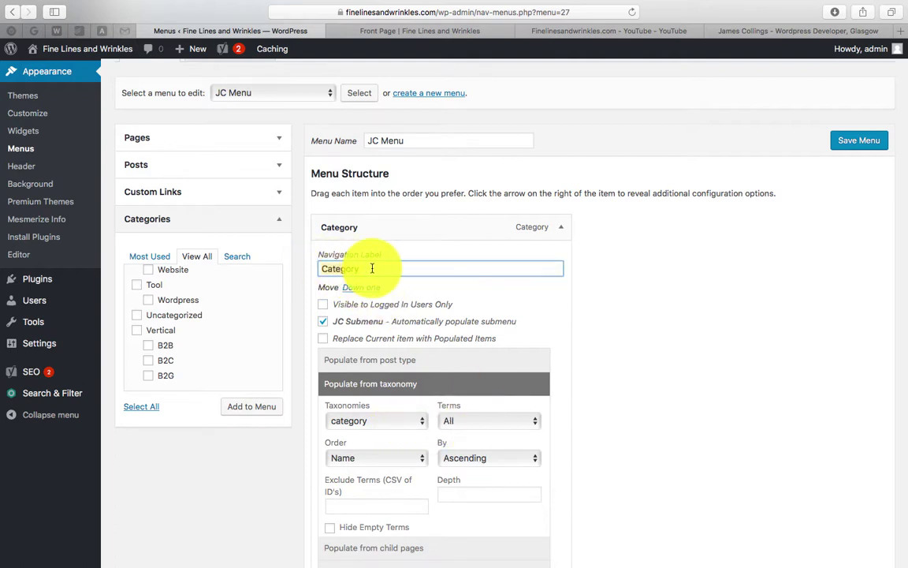
left_click(498, 424)
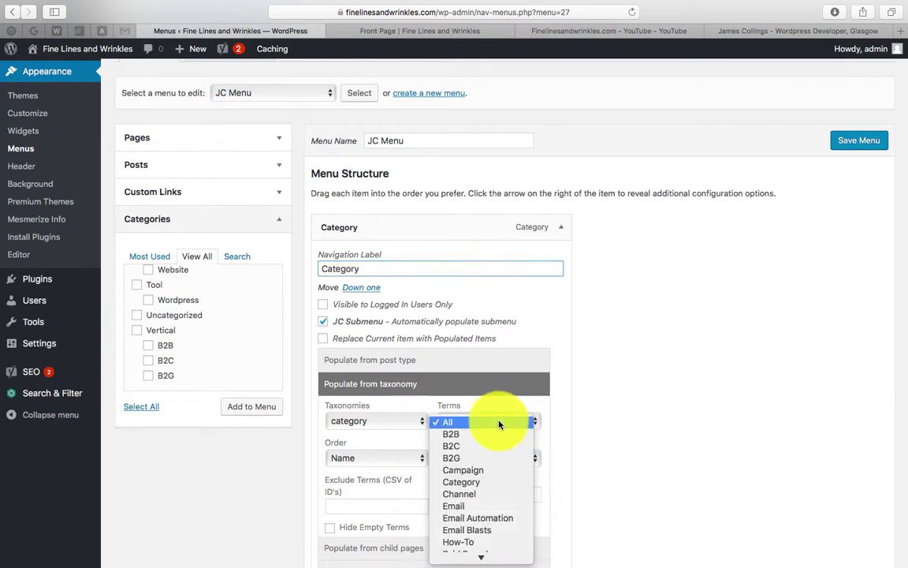
left_click(486, 482)
scroll(520, 486, "down", 5)
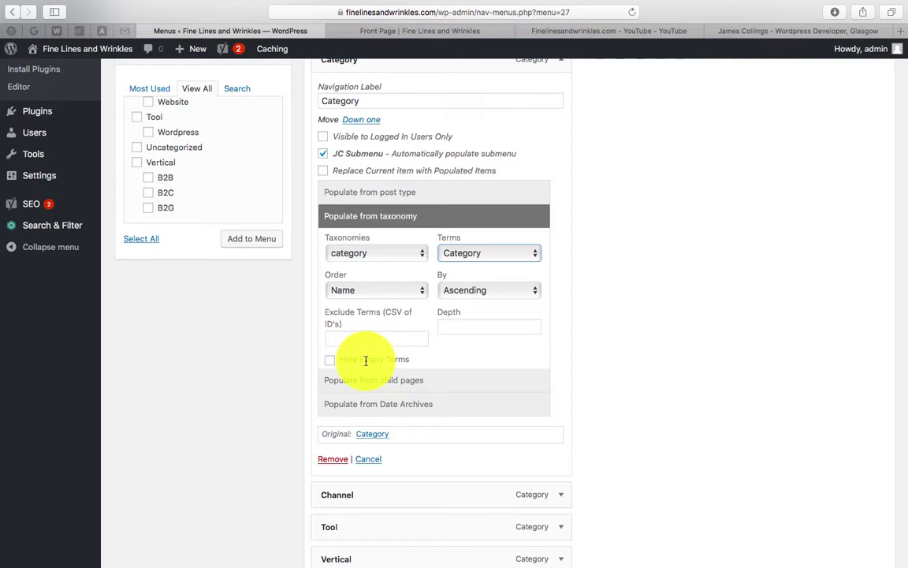
left_click(331, 363)
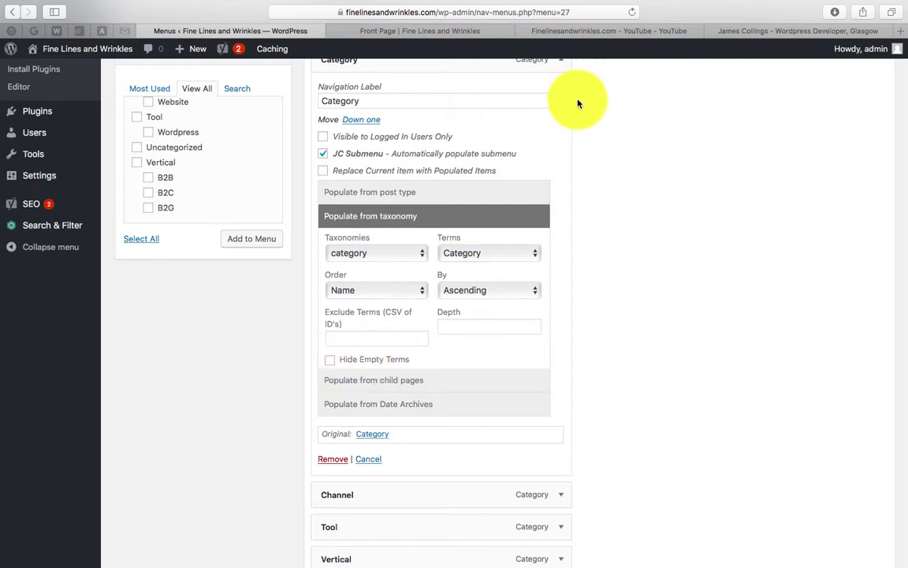
left_click(562, 70)
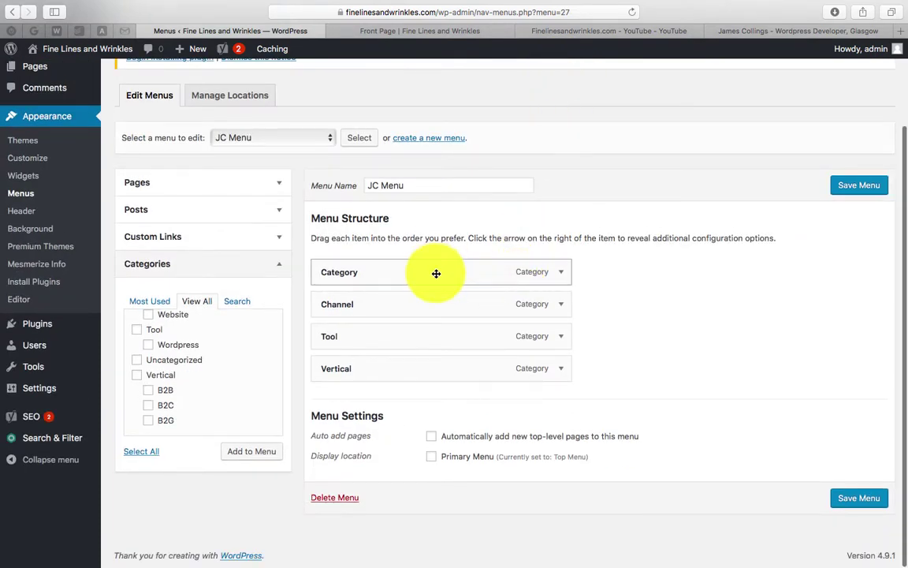
Step: Enable JC Submenu automatic population on the Channel menu item, populating from taxonomy with the category term Channel
left_click(561, 305)
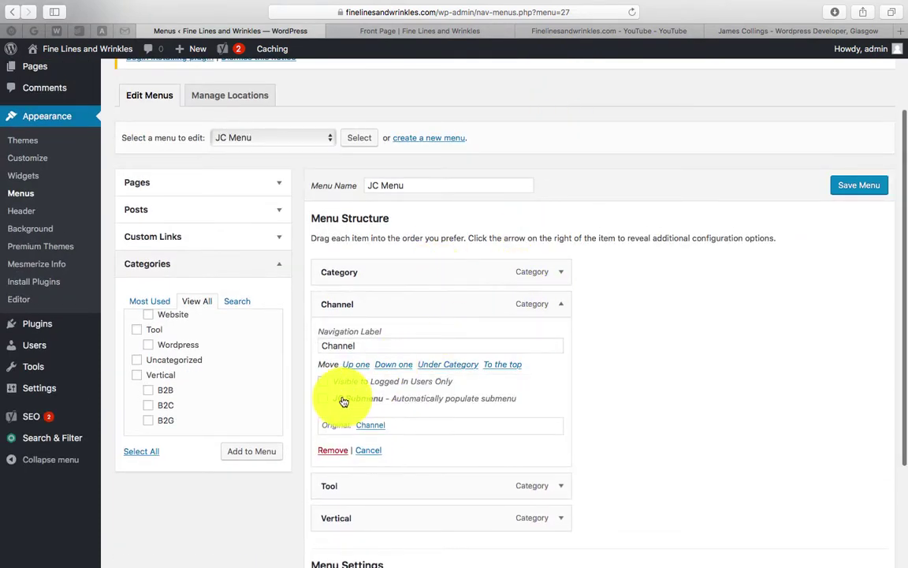
left_click(323, 399)
scroll(471, 422, "down", 3)
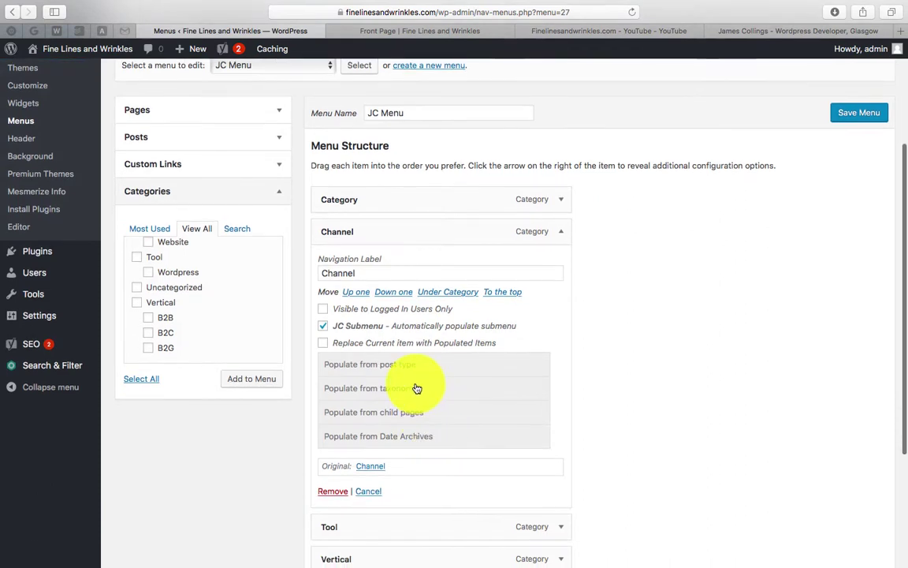
left_click(412, 387)
left_click(487, 425)
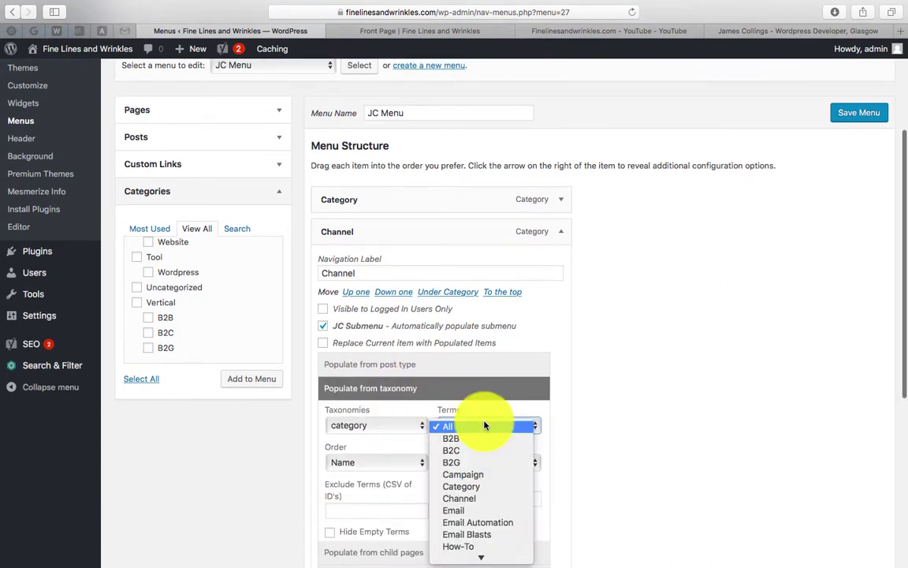
left_click(471, 500)
Step: Turn on JC Submenu automatic population for the Tool menu item, populating from taxonomy with the category term Tool
scroll(552, 428, "down", 8)
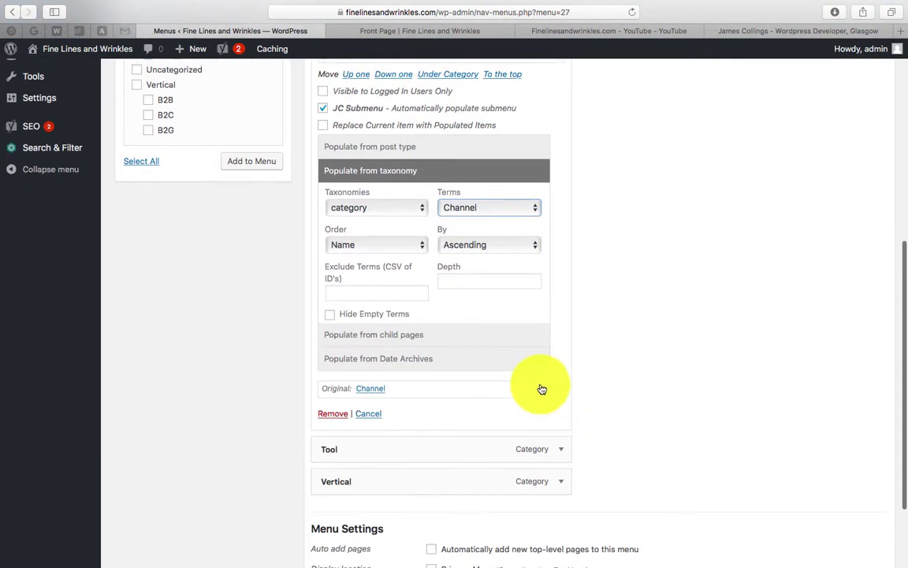
left_click(558, 447)
scroll(544, 442, "down", 7)
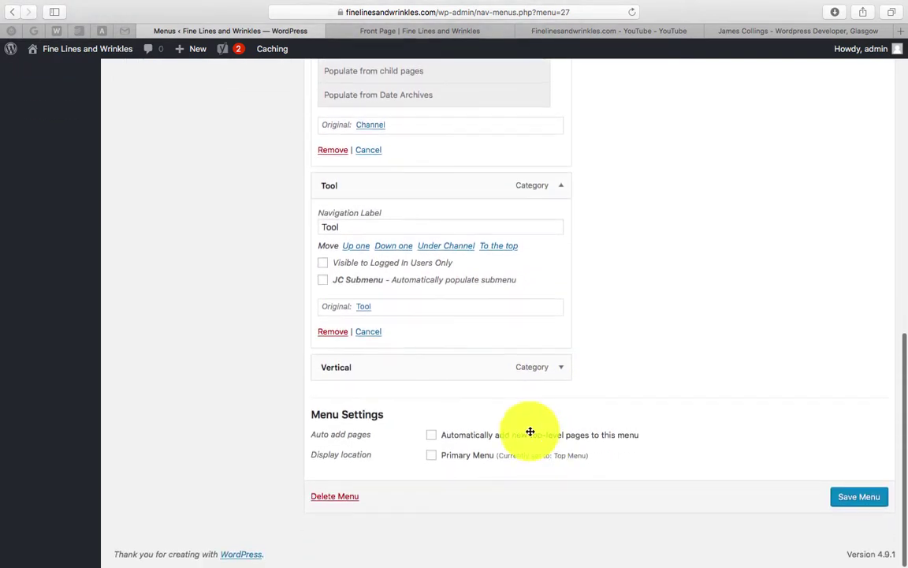
left_click(323, 281)
left_click(427, 345)
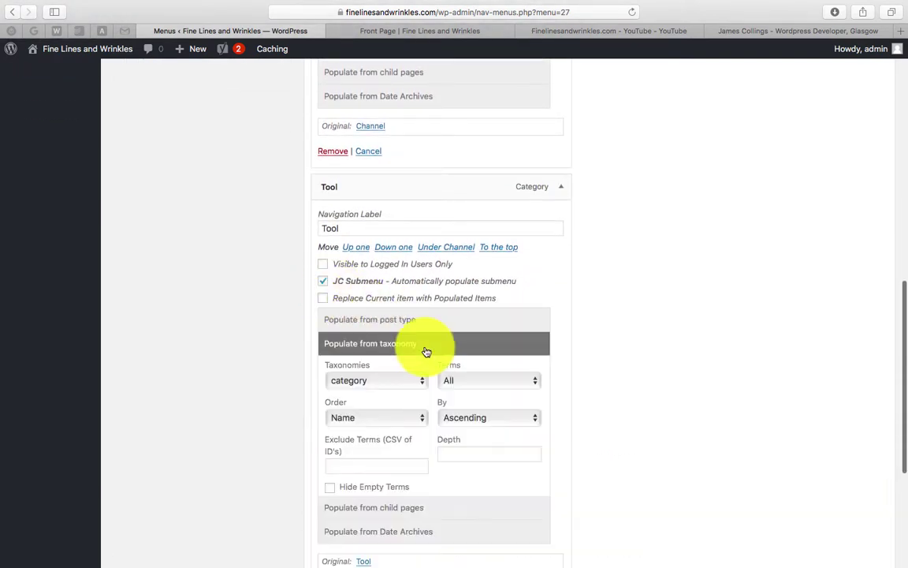
left_click(476, 380)
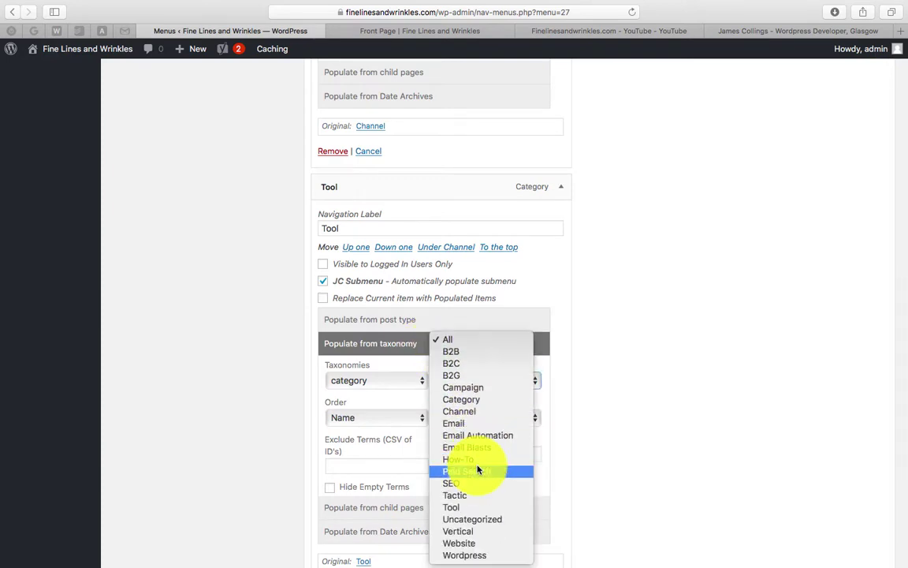
left_click(463, 507)
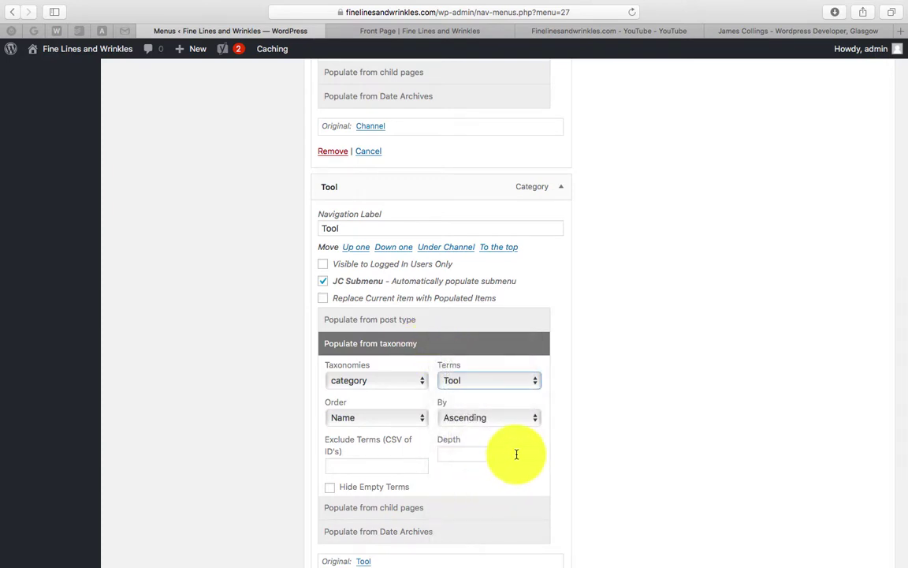
Step: Turn on JC Submenu automatic population for the Vertical menu item, populating from taxonomy with the category term Vertical
scroll(517, 457, "down", 2)
scroll(517, 478, "down", 3)
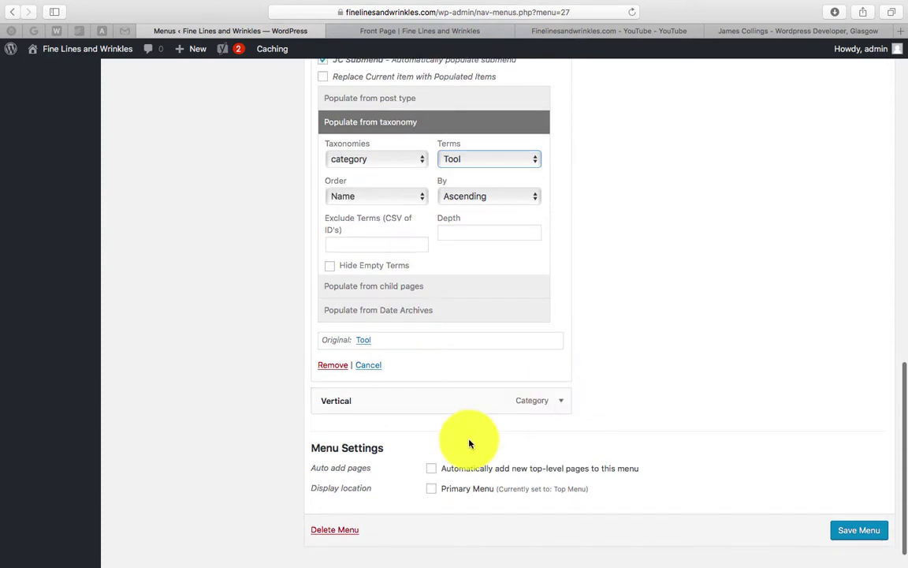
left_click(561, 400)
scroll(482, 454, "down", 3)
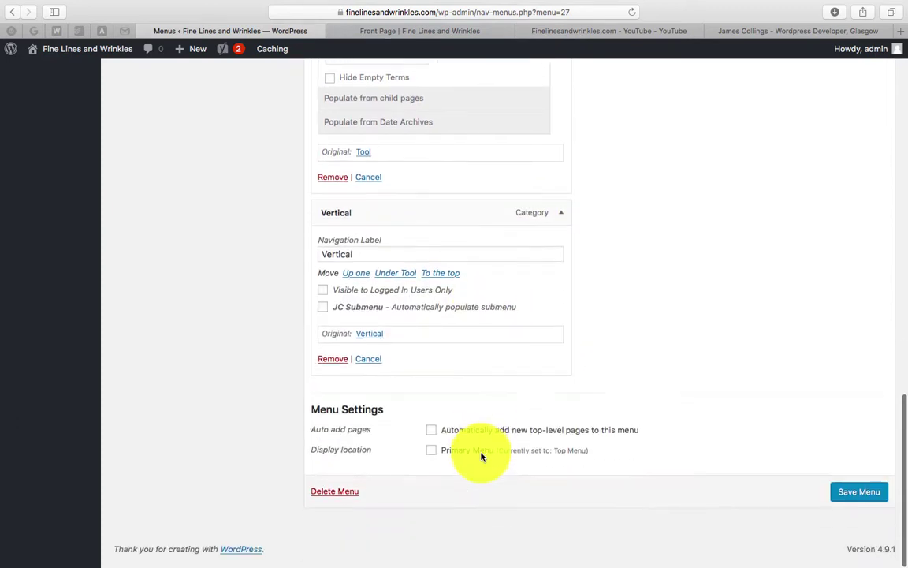
left_click(322, 313)
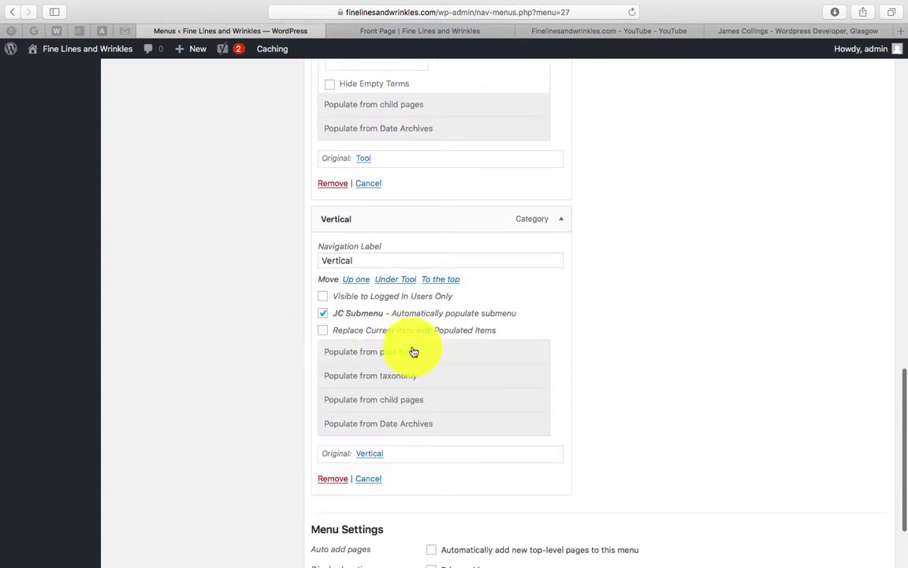
left_click(460, 377)
left_click(495, 411)
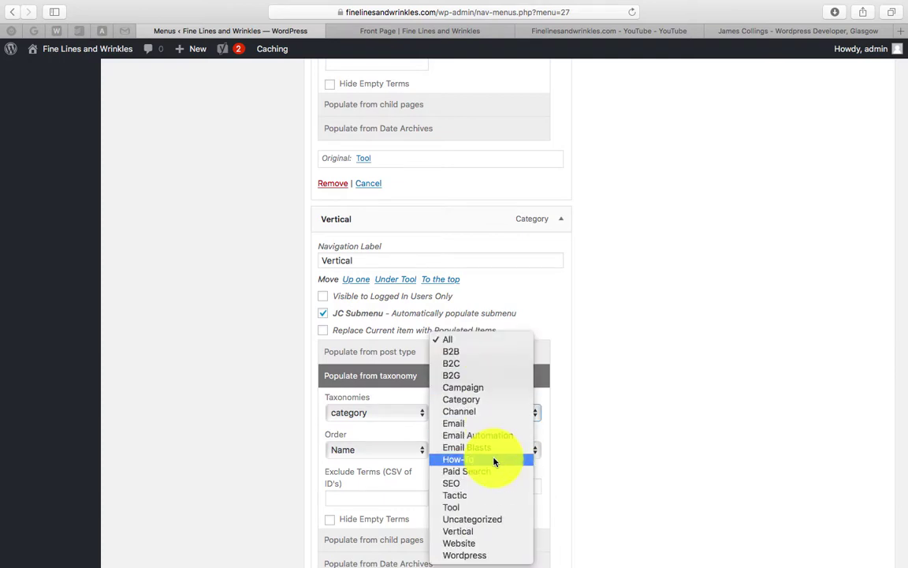
left_click(481, 531)
Step: Assign JC Menu to the Primary Menu display location and save the menu
scroll(597, 437, "down", 5)
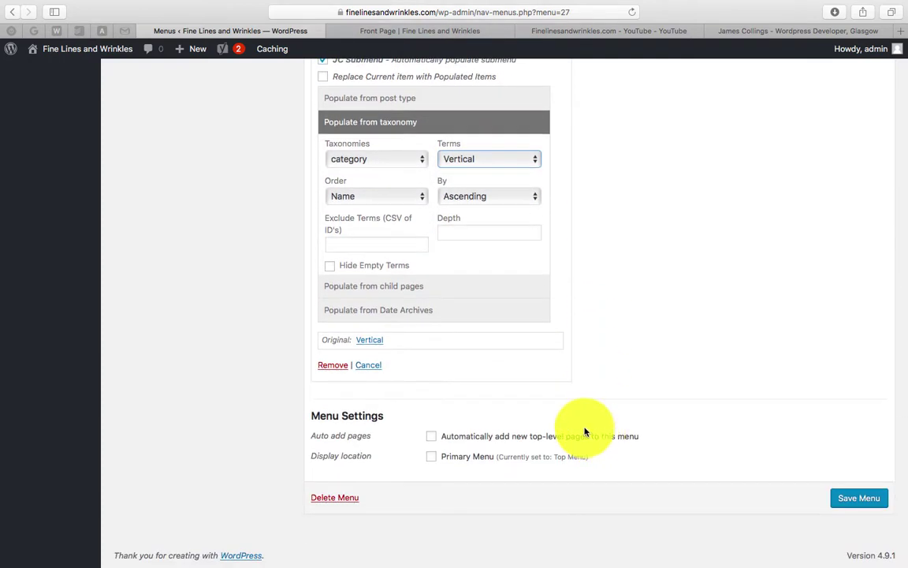
left_click(433, 461)
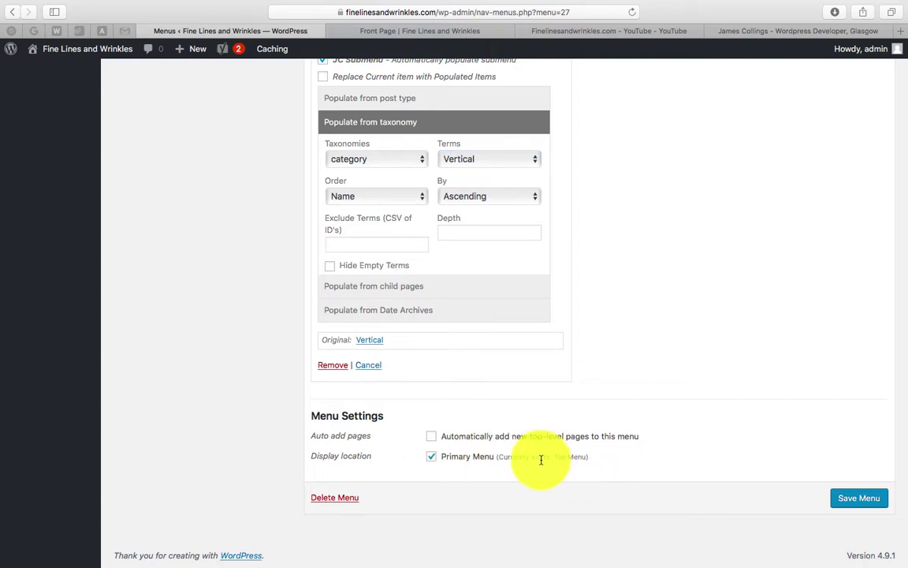
left_click(859, 499)
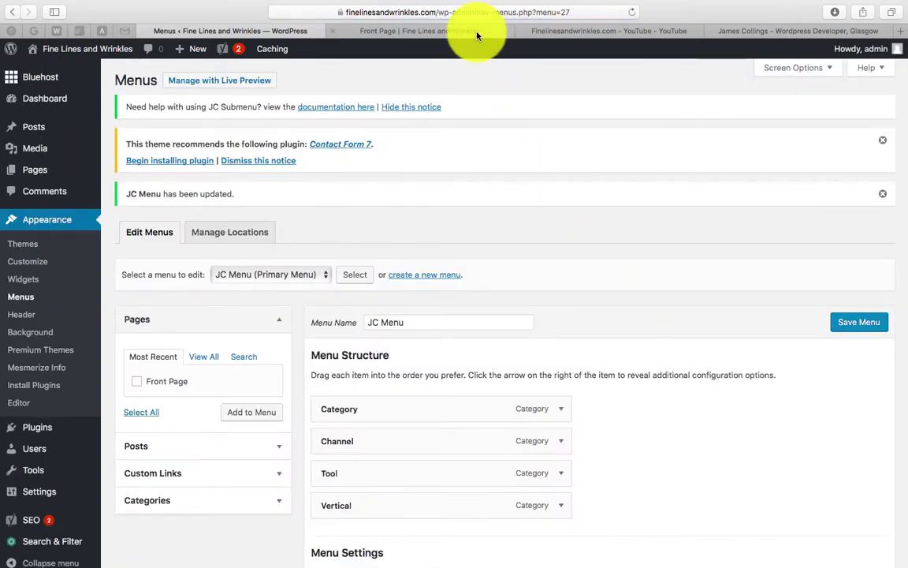
Step: Reload the site's front page and check the submenus under Vertical and Channel, including the nested Email entries
left_click(441, 30)
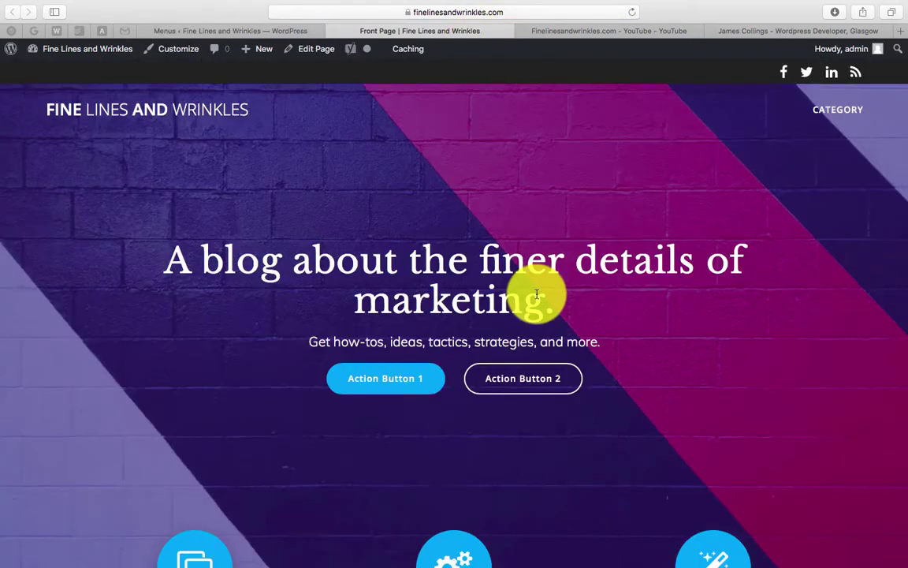
key("super+r")
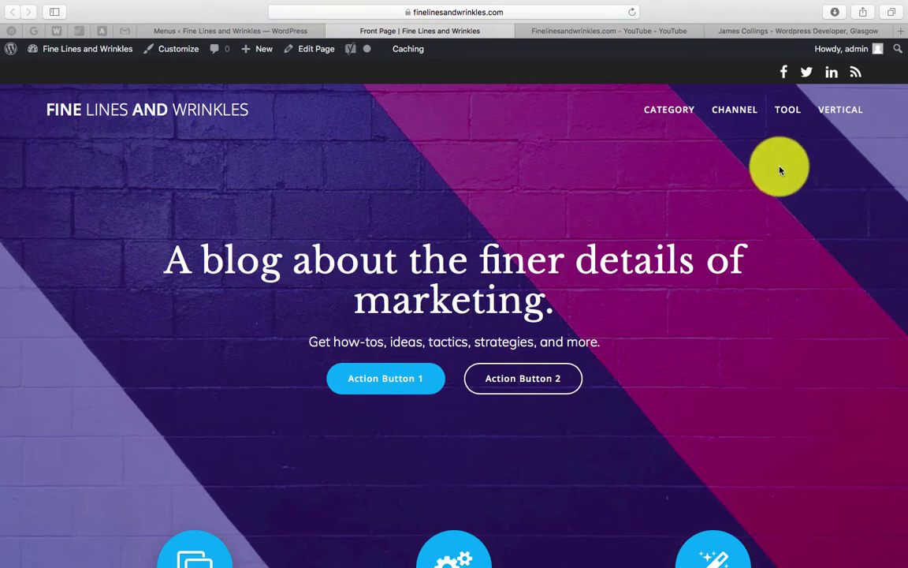
mouse_move(809, 121)
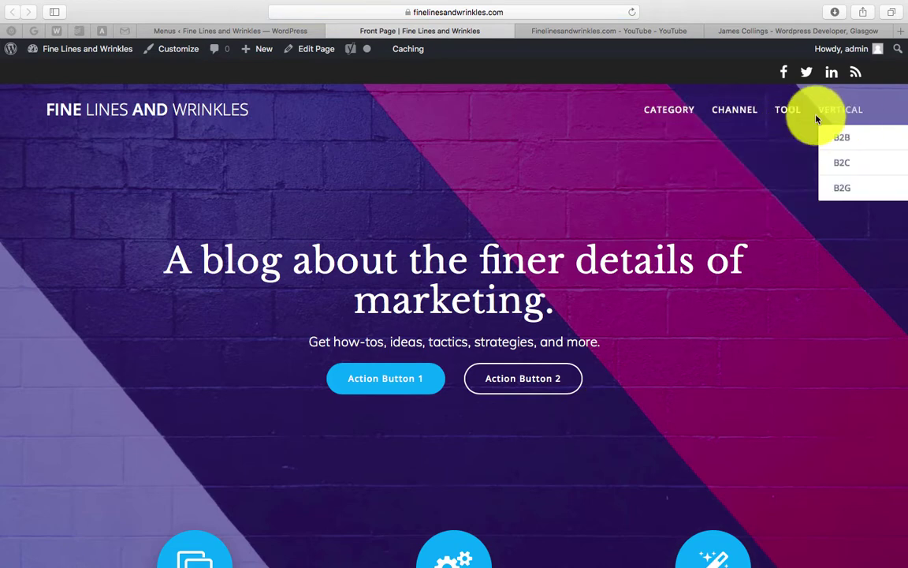
mouse_move(842, 117)
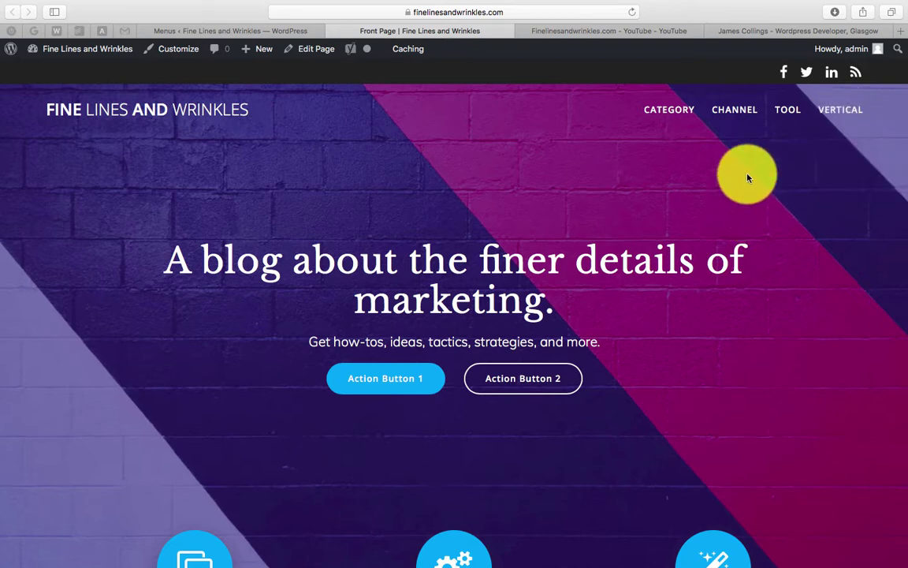
mouse_move(740, 115)
mouse_move(734, 141)
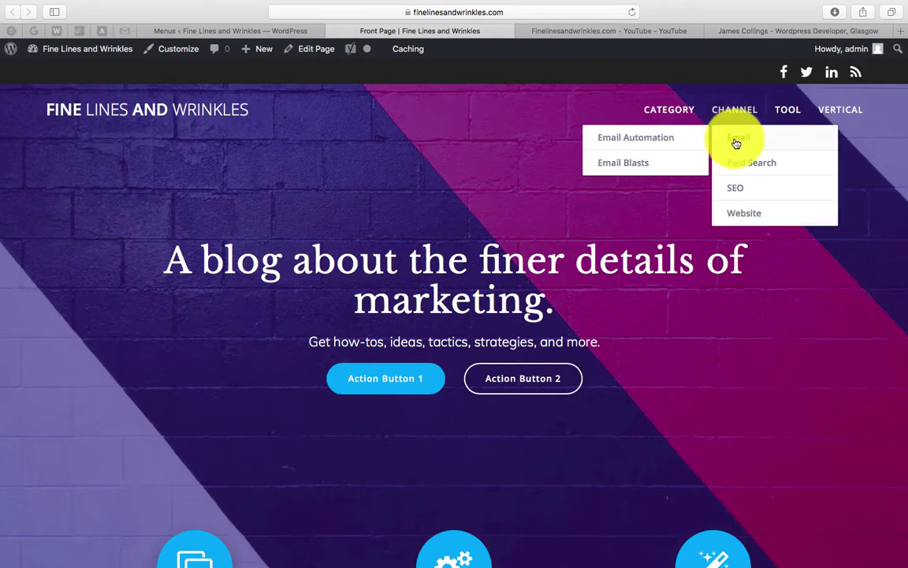